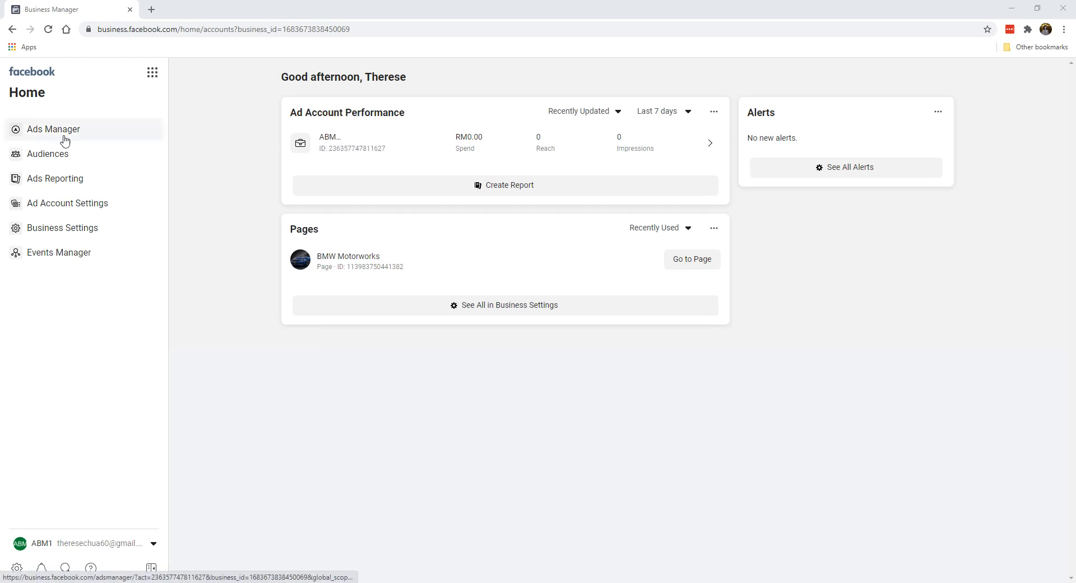
Open the ABM1 ad account's campaigns in Ads Manager and bring up the column customization
click(326, 145)
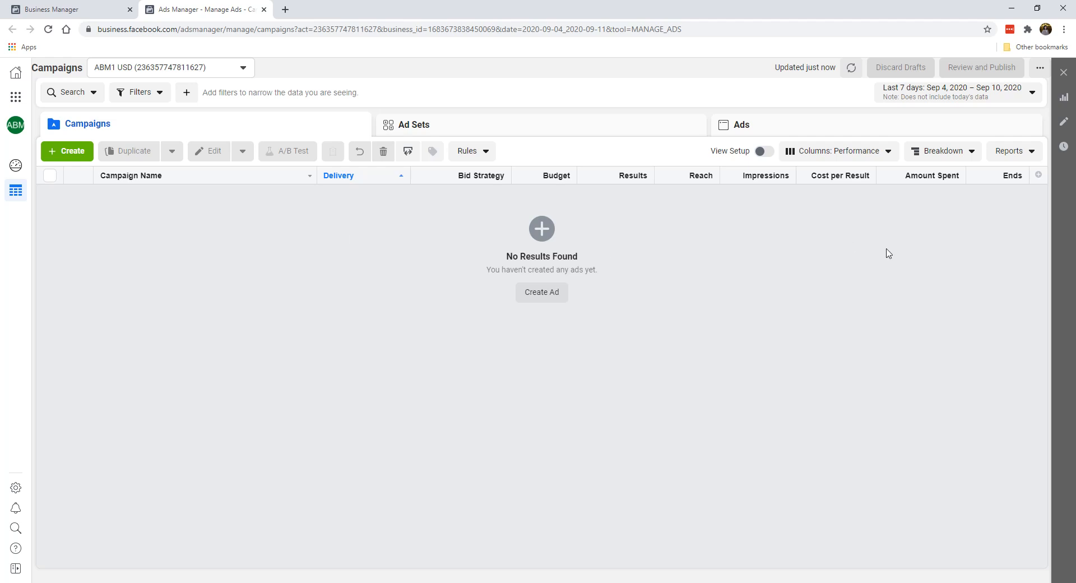
click(836, 161)
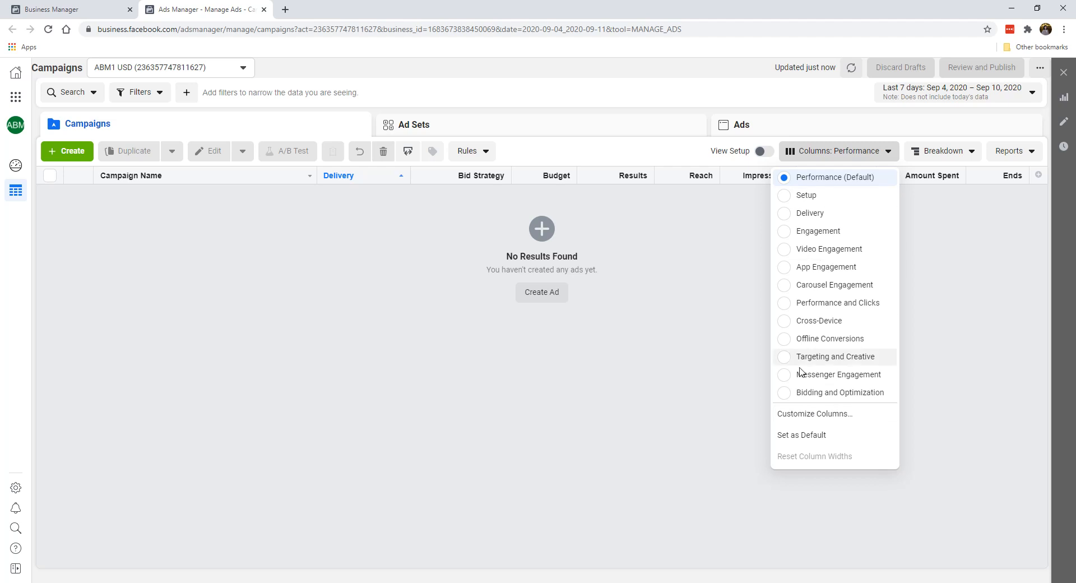
click(832, 420)
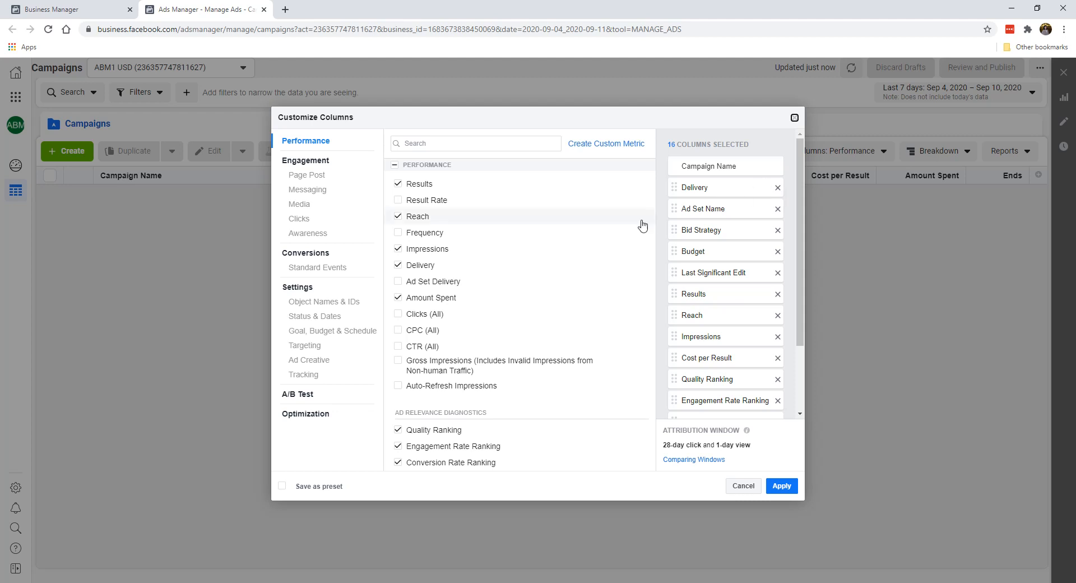
mouse_move(643, 224)
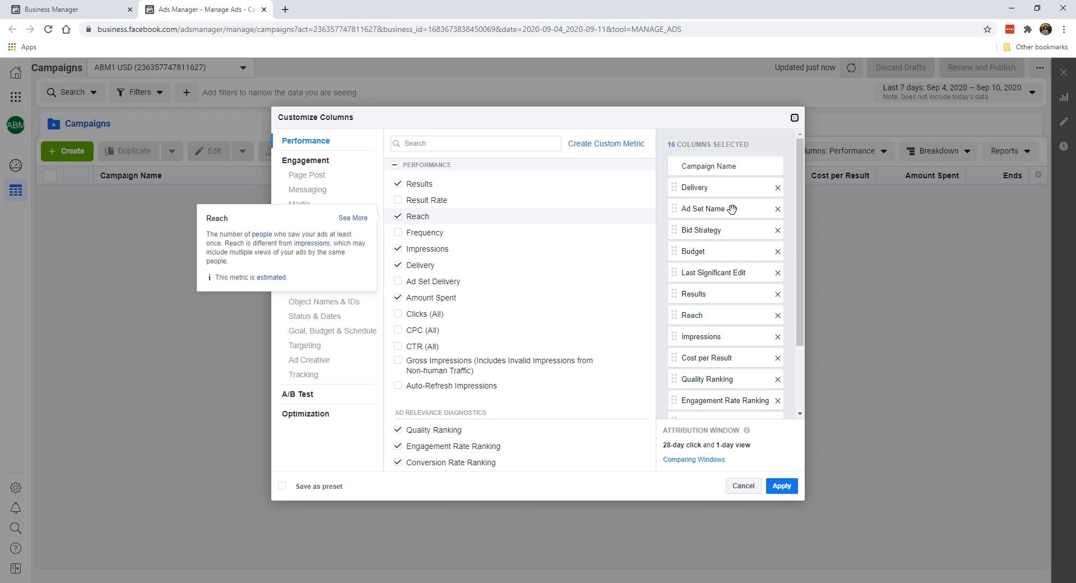
Remove every selected column except Campaign Name from the column list
click(778, 188)
click(778, 188)
click(777, 188)
click(777, 188)
click(778, 188)
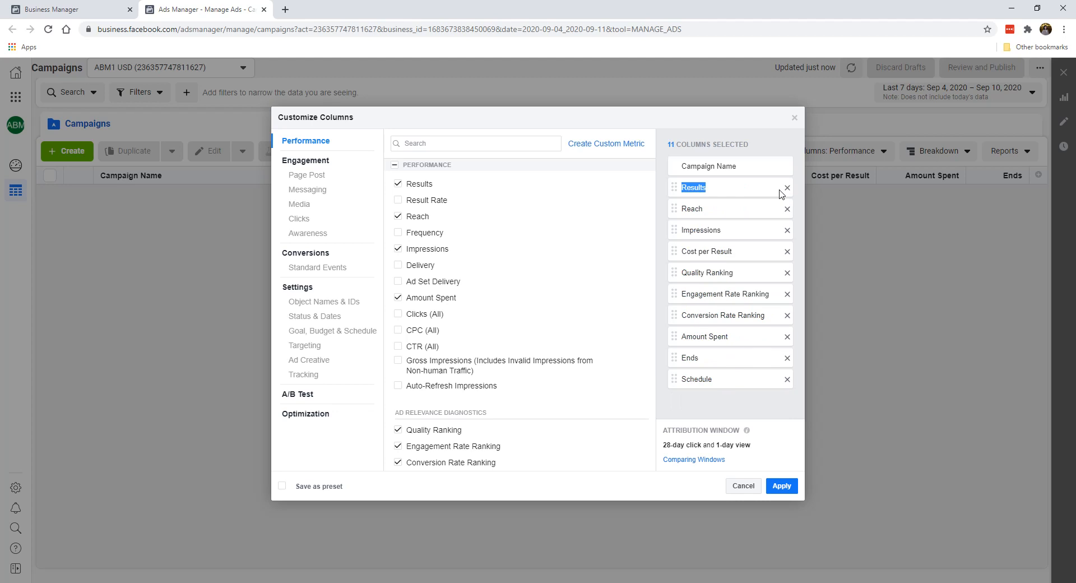
click(786, 188)
click(787, 188)
click(787, 187)
click(787, 187)
click(787, 188)
click(786, 188)
click(787, 188)
click(787, 188)
click(786, 188)
click(787, 187)
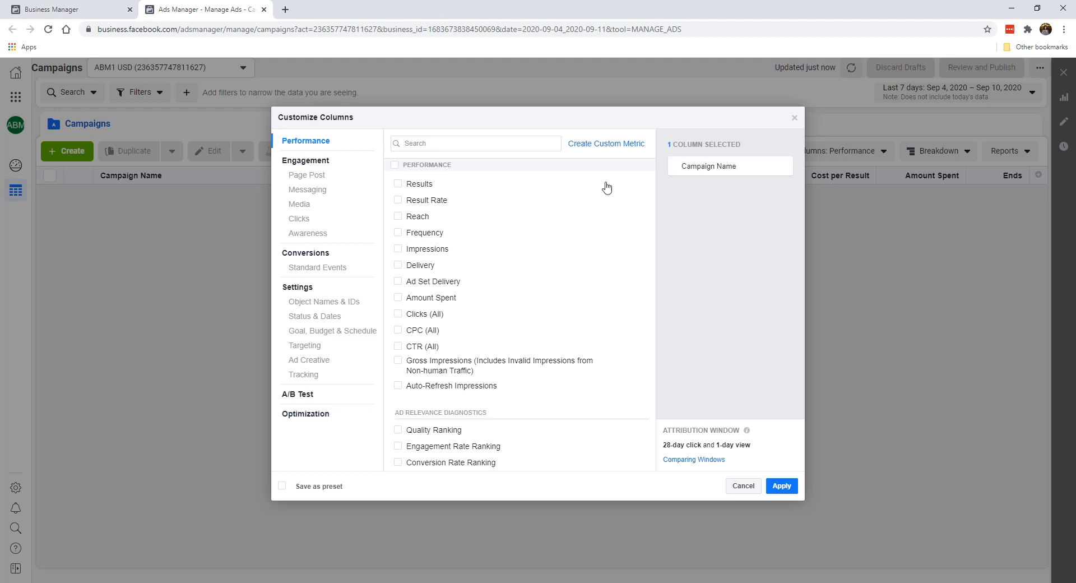
Add the Ad Set Delivery metric to the selected columns
mouse_move(577, 210)
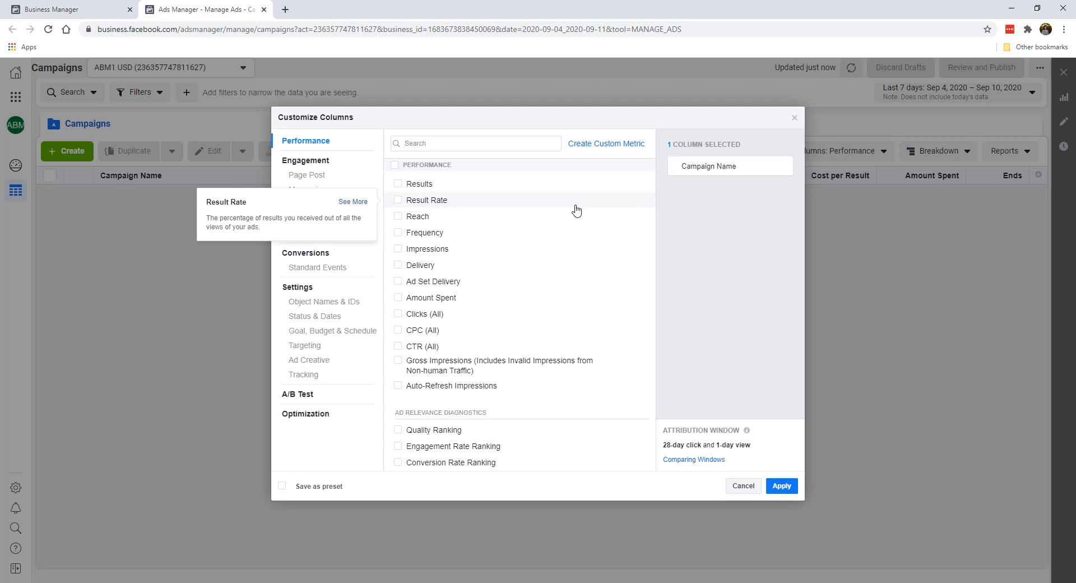
click(525, 143)
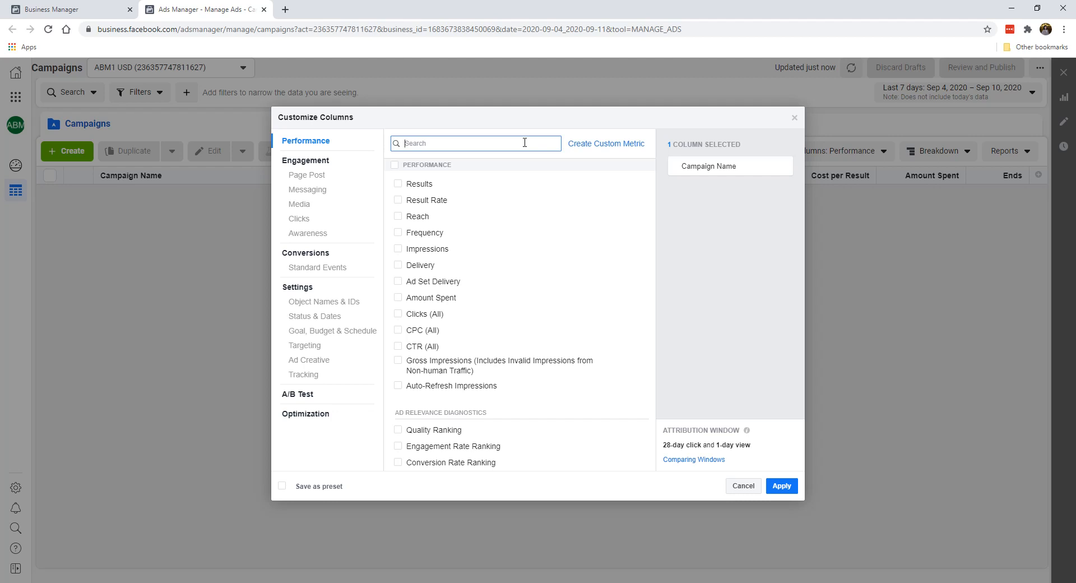
click(439, 281)
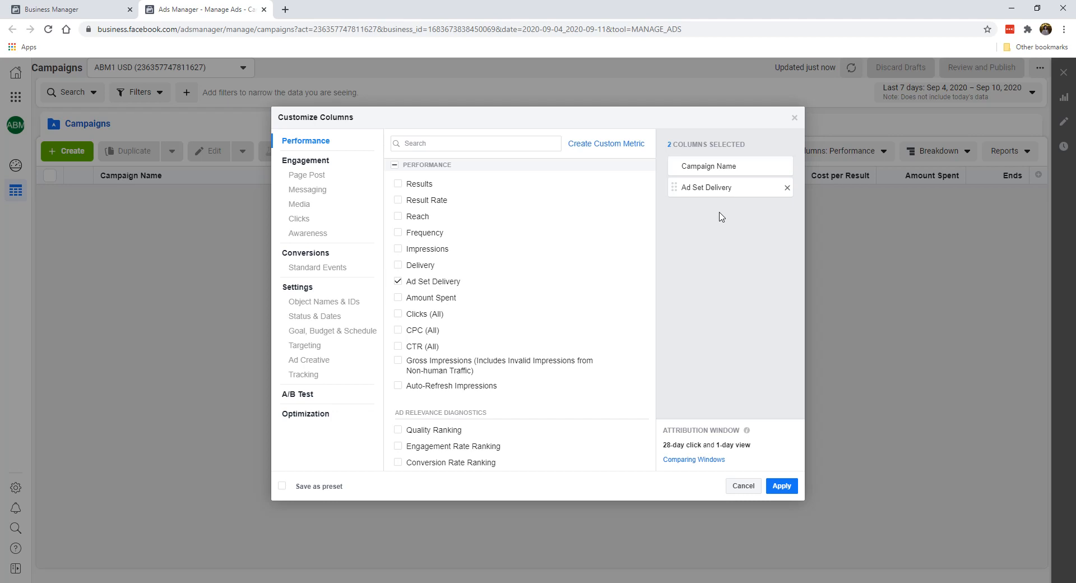
click(518, 147)
text(bu)
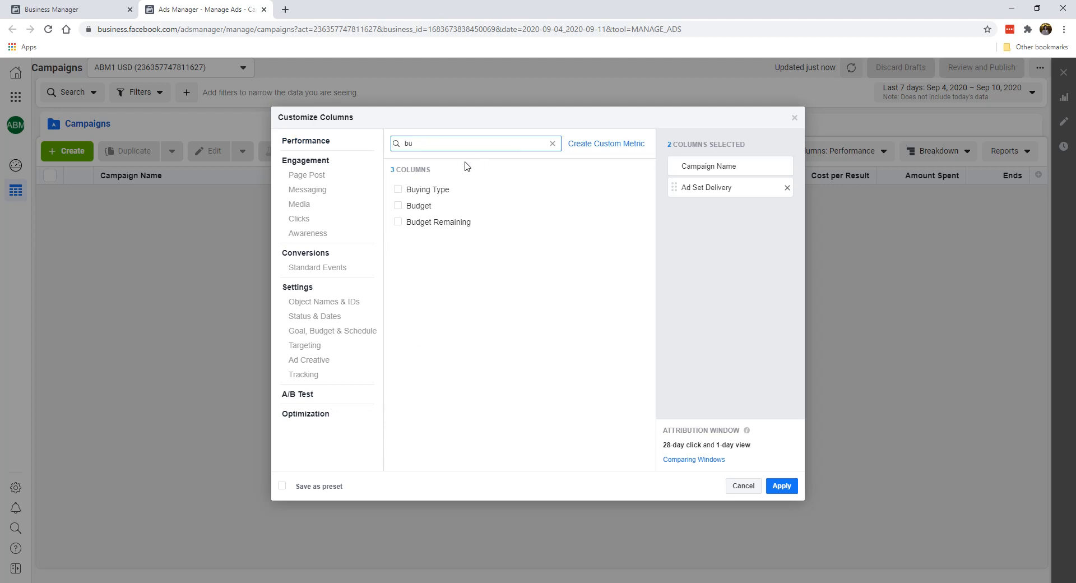
key(BackSpace)
key(BackSpace)
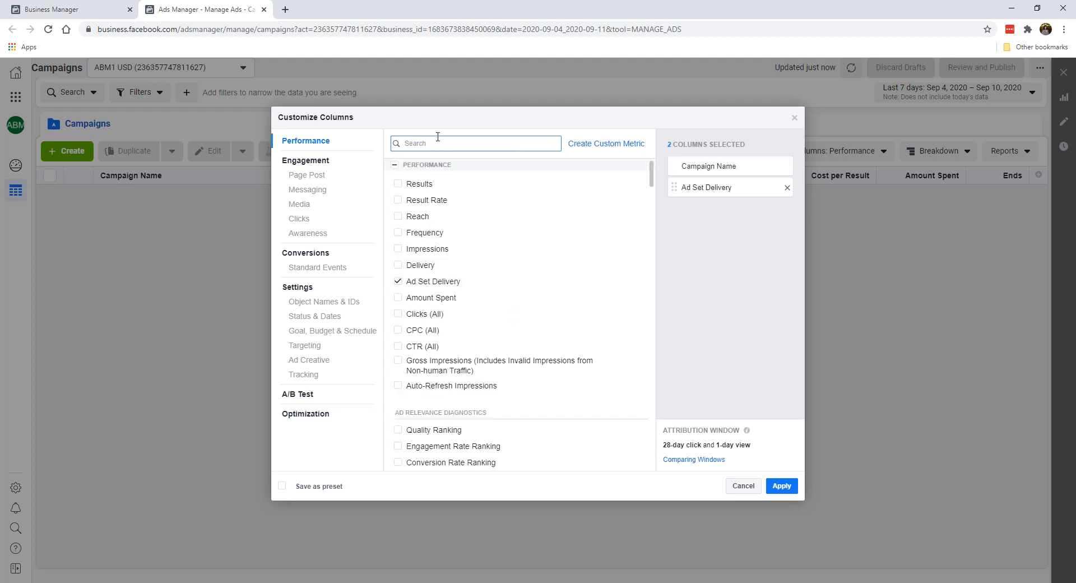
mouse_move(650, 185)
mouse_down()
mouse_move(651, 451)
mouse_move(675, 294)
mouse_move(662, 170)
mouse_up()
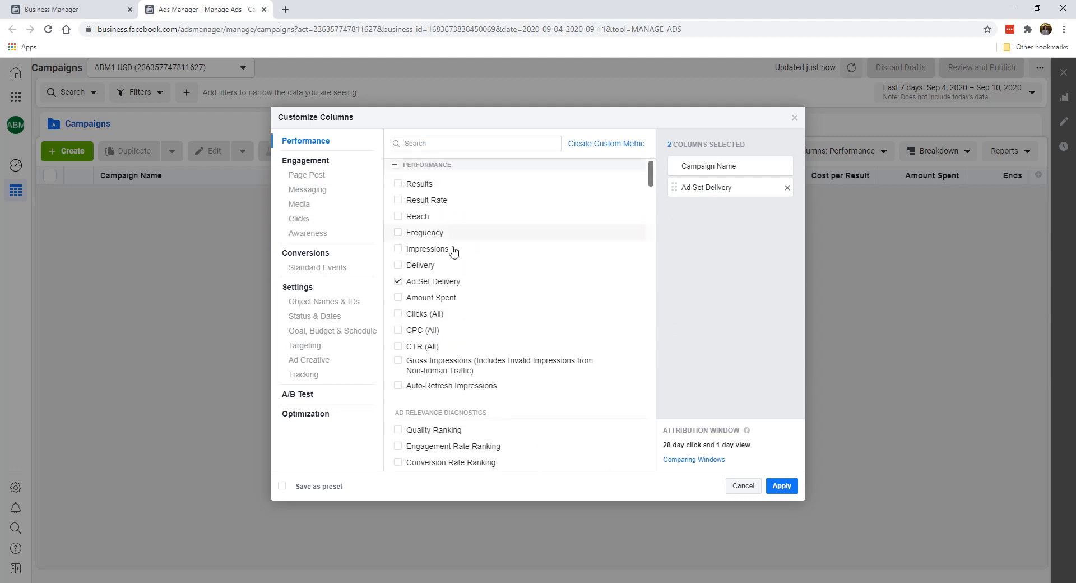
scroll(644, 228, down, 15)
drag(632, 404, 638, 168)
Find the Budget and Amount Spent metrics and add both to the selected columns
click(426, 142)
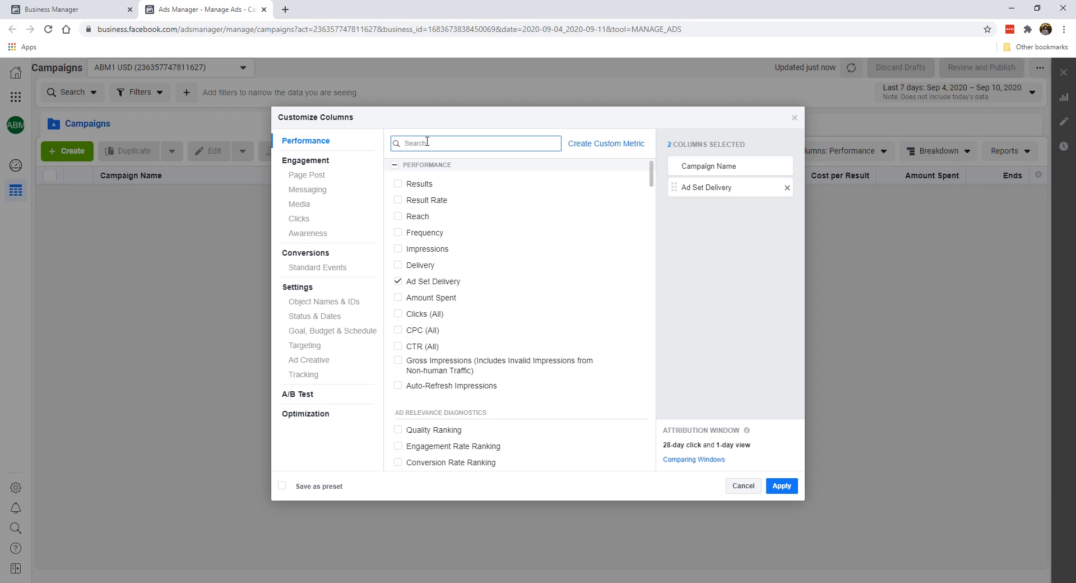
text(budg)
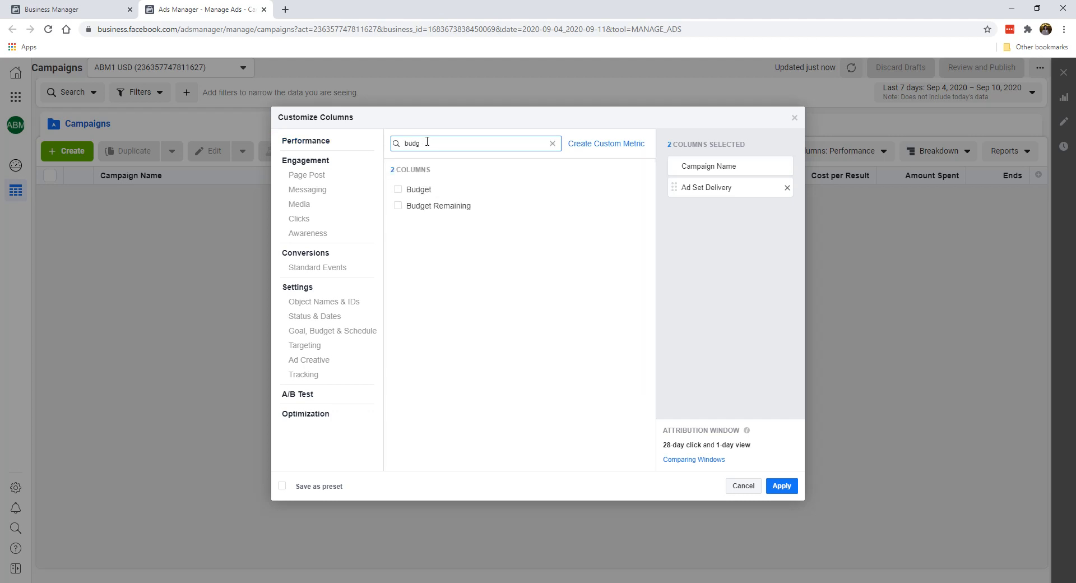
click(398, 191)
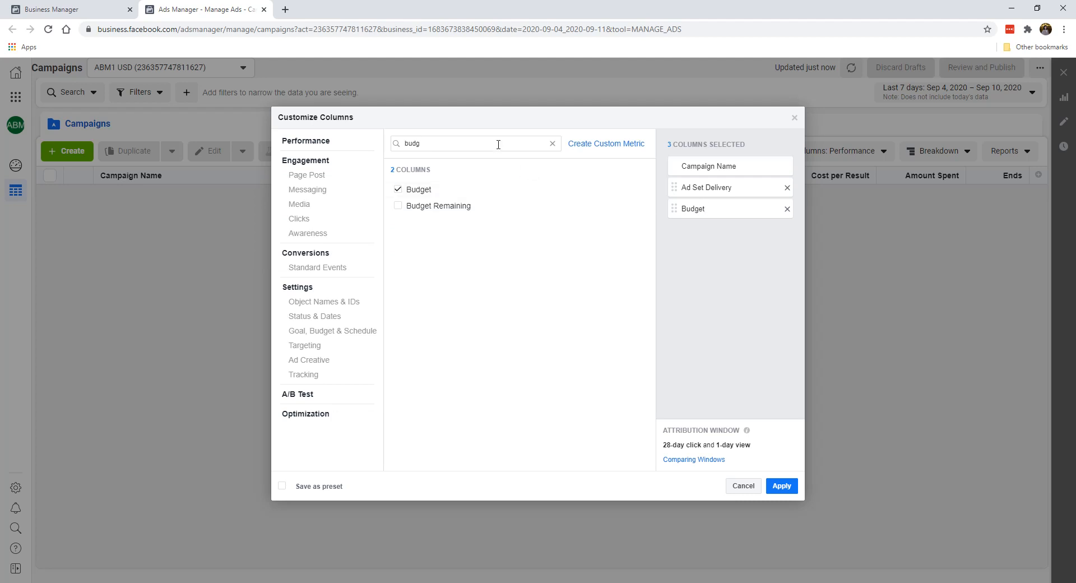
drag(498, 144, 375, 129)
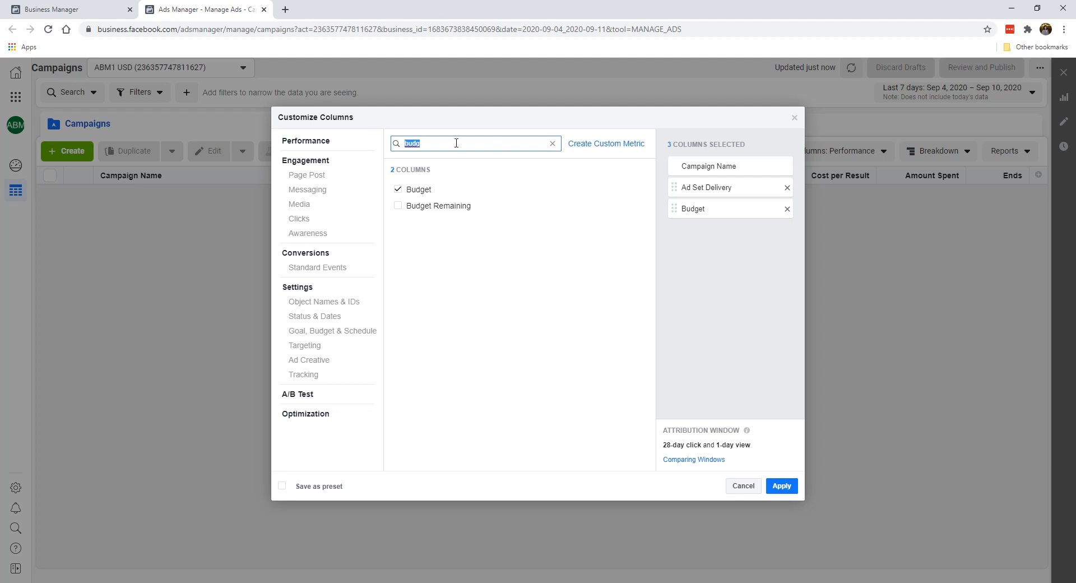
key(BackSpace)
text(amount)
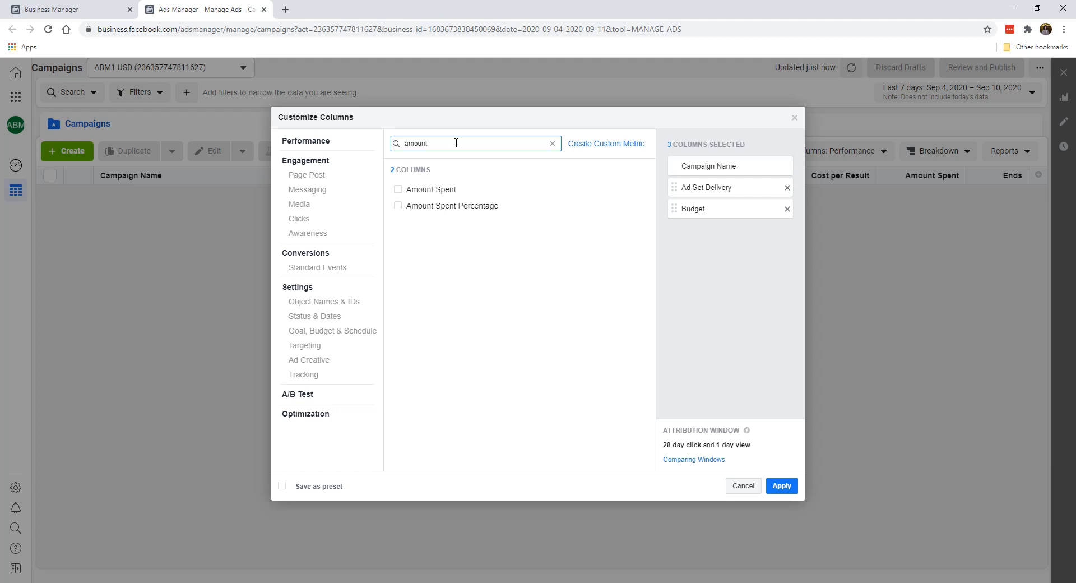
click(432, 190)
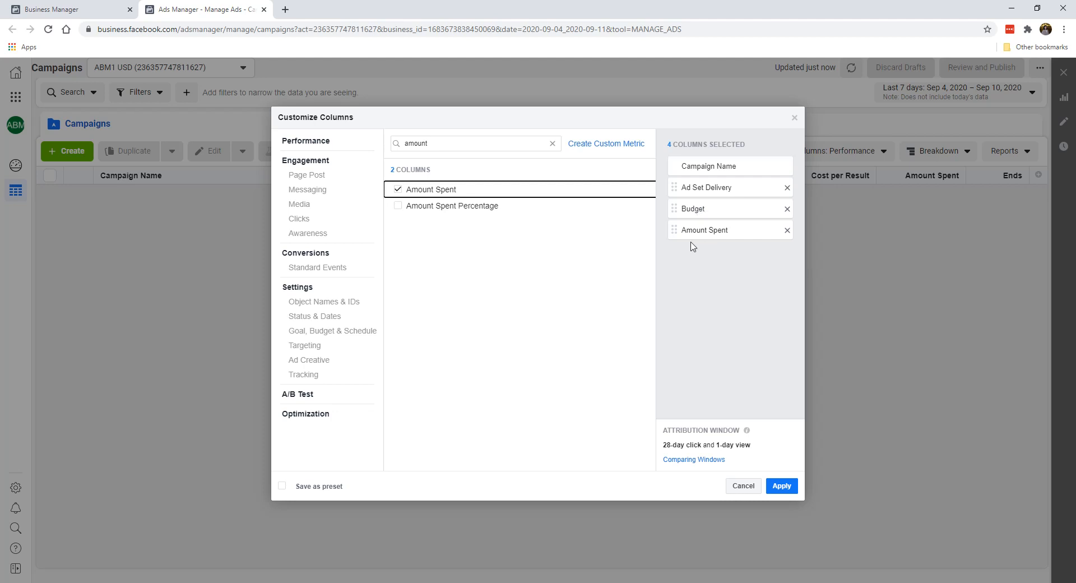
Find the impression metrics and add Impressions and CPM (Cost per 1,000 Impressions) as columns
drag(448, 144, 369, 138)
key(BackSpace)
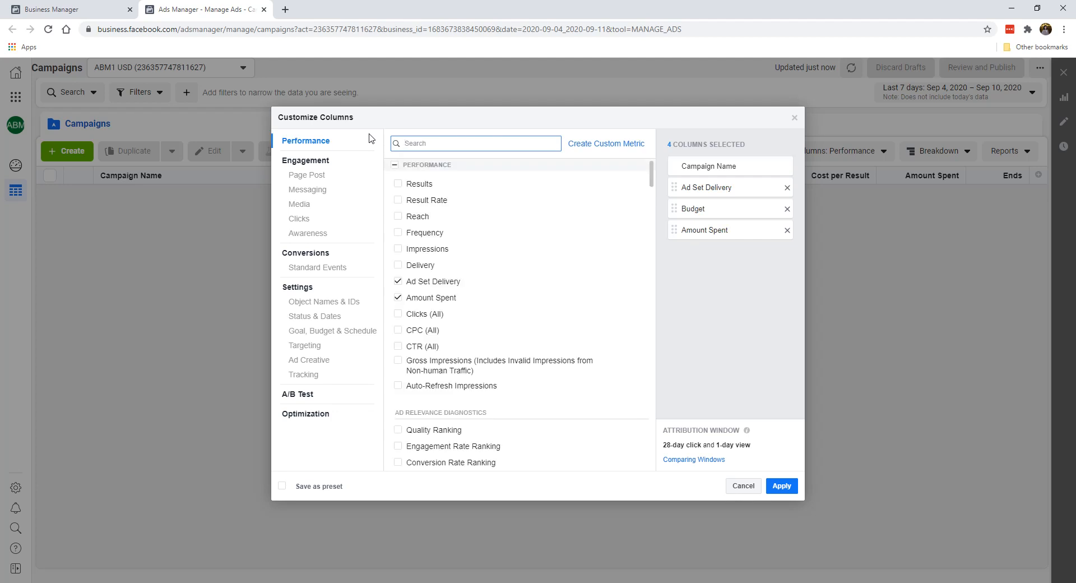
text(impr)
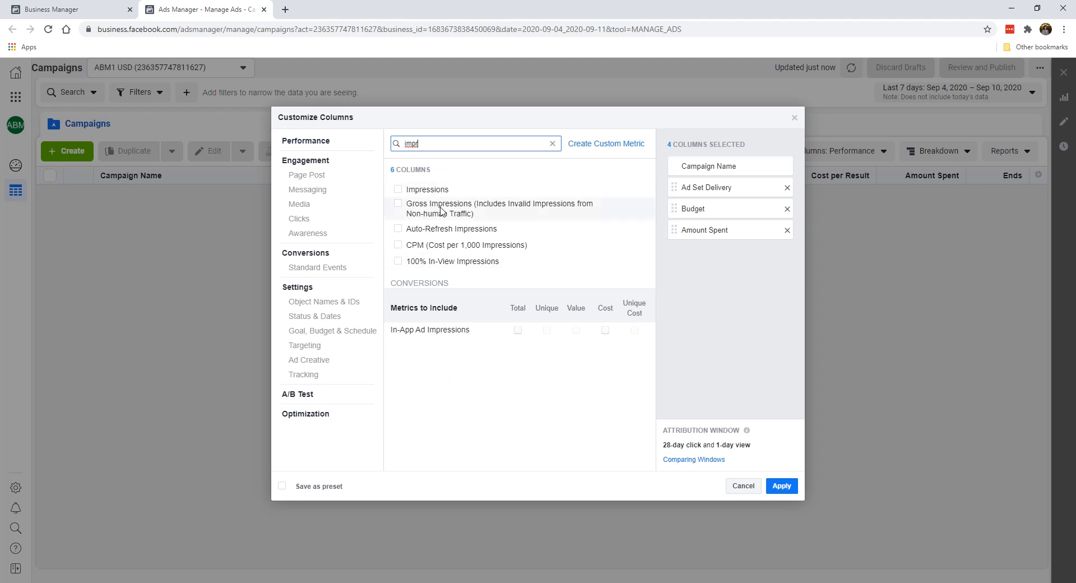
click(398, 191)
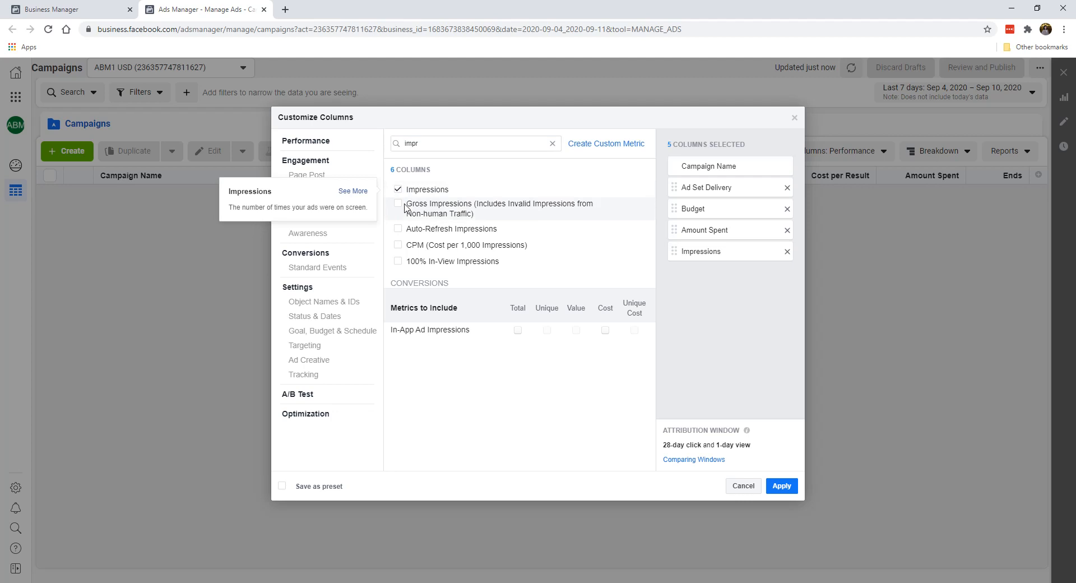
click(399, 246)
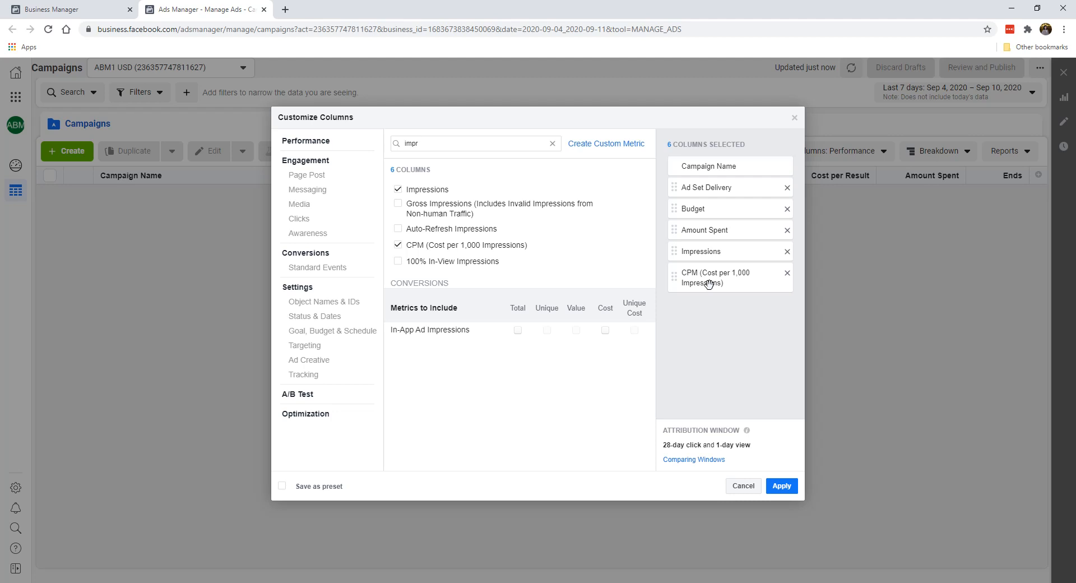
Try out a Reach column placed directly above Impressions and remove it again
click(552, 144)
click(510, 141)
text(reac)
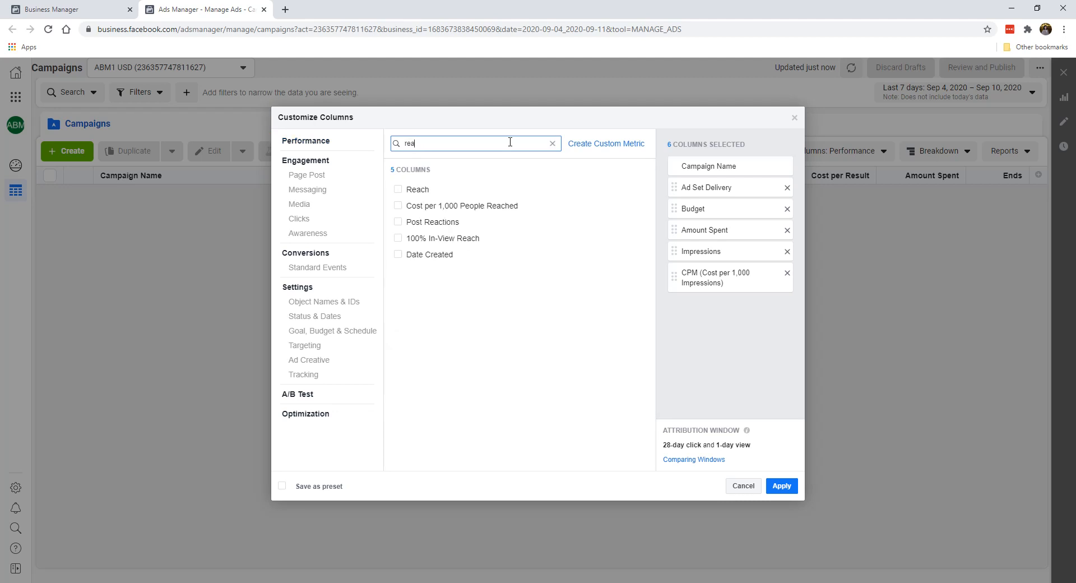
click(475, 189)
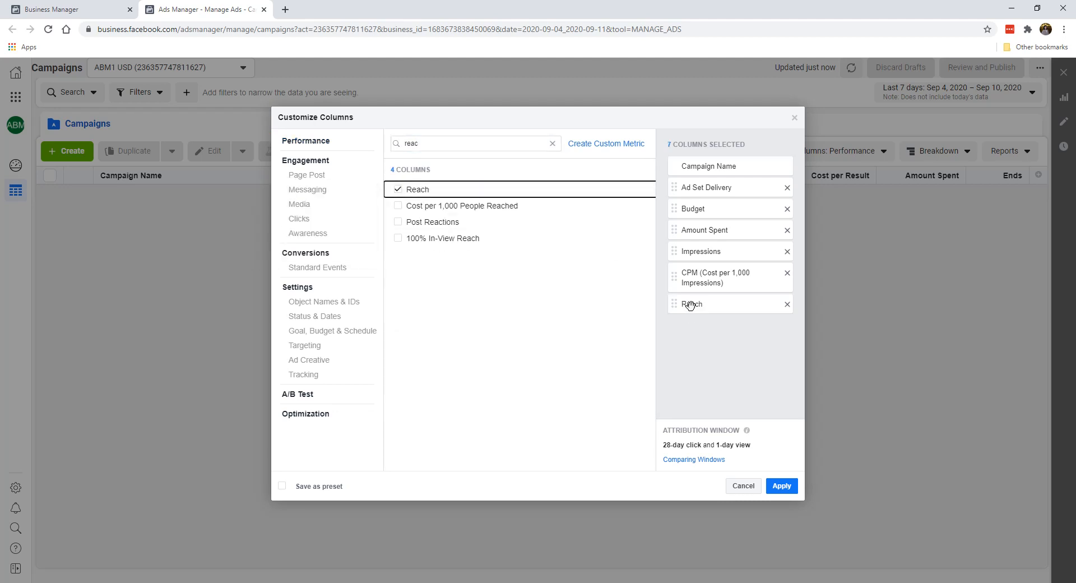
drag(692, 304, 711, 313)
drag(693, 300, 699, 246)
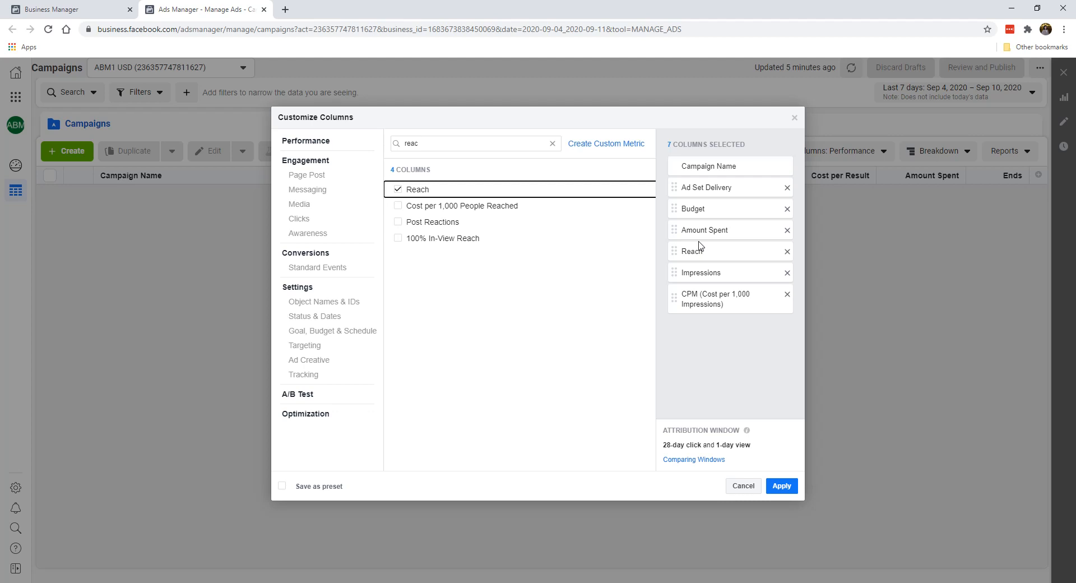
click(787, 252)
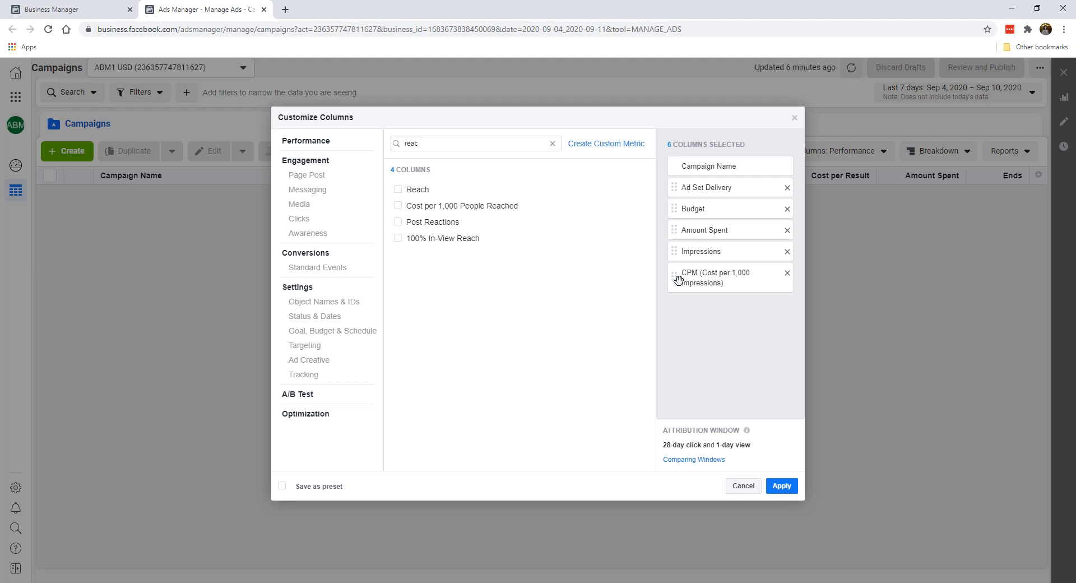
Find the link metrics and add Link Clicks and CPC (Cost per Link Click) as columns
click(552, 143)
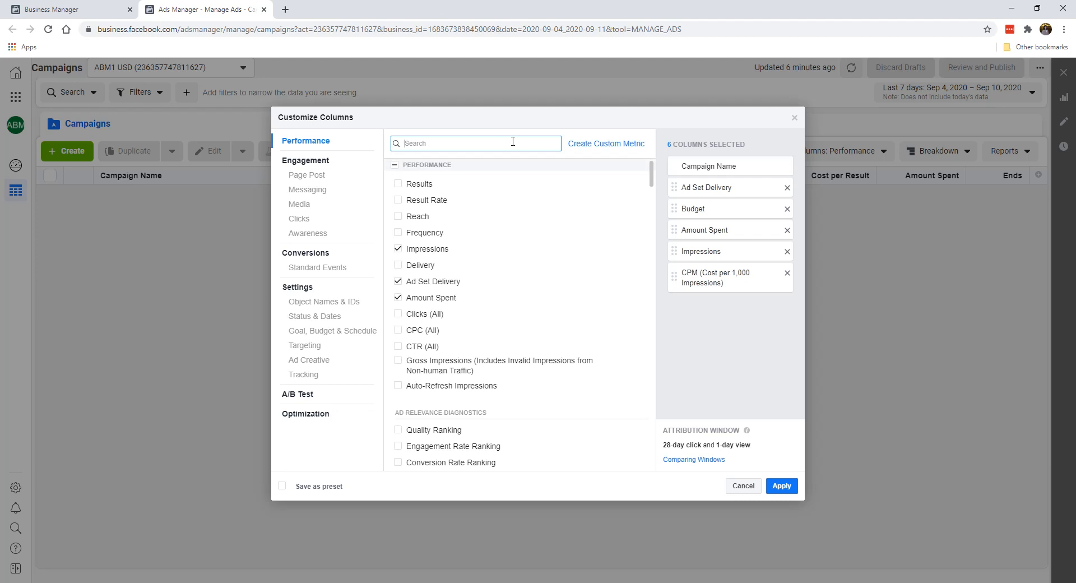
text(link)
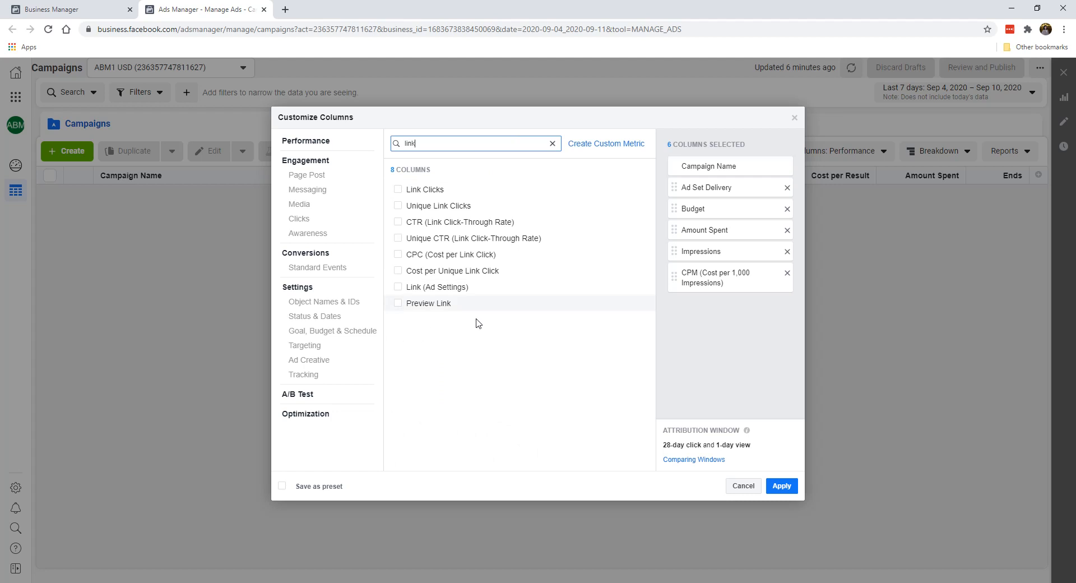
click(431, 193)
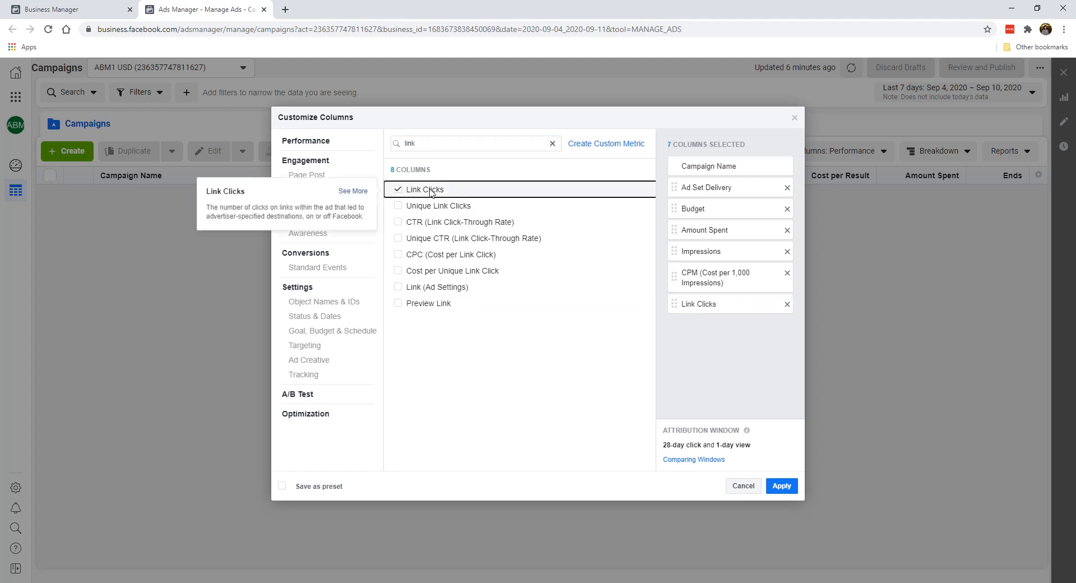
click(425, 259)
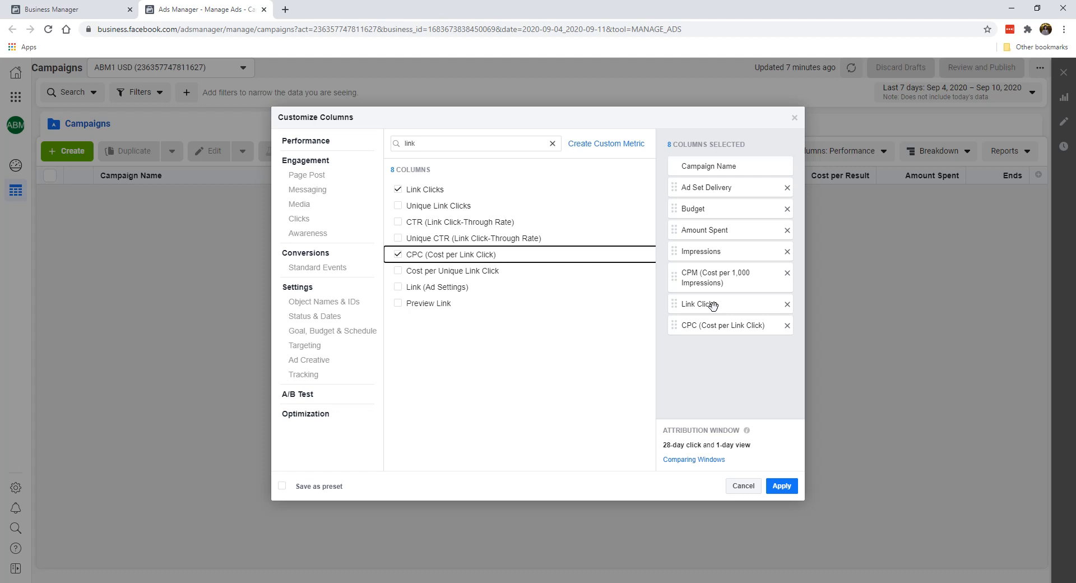
Find the CTR metrics and add CTR (Link Click-Through Rate) and CTR (All) as columns
click(552, 143)
text(ctr)
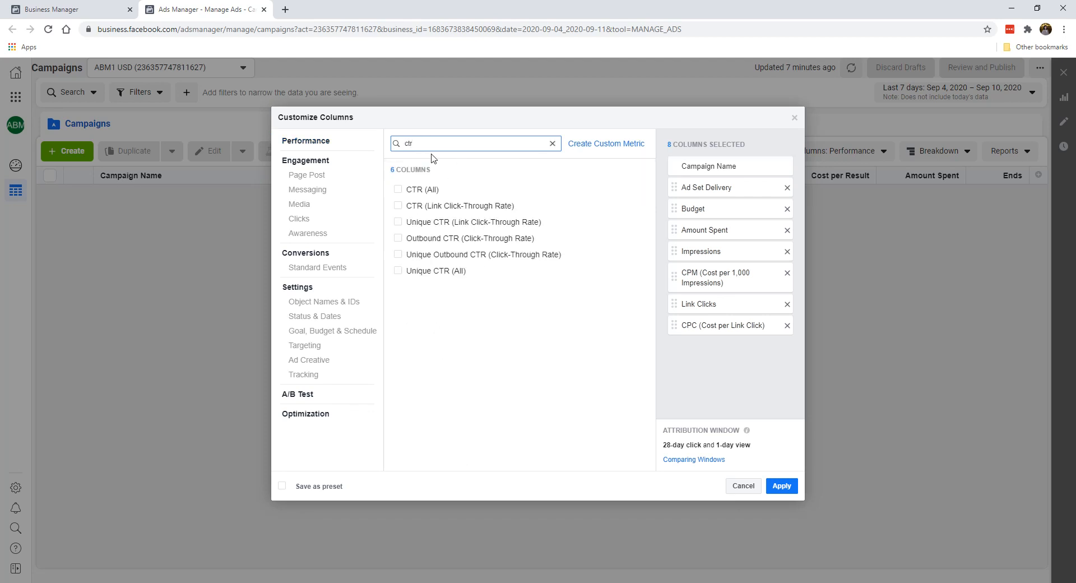
click(451, 206)
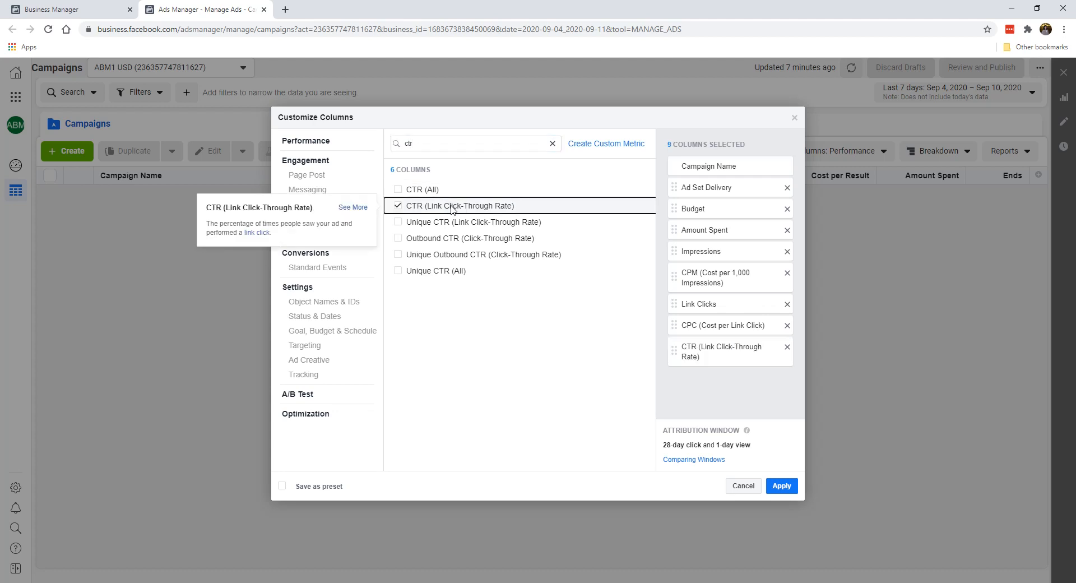
click(426, 190)
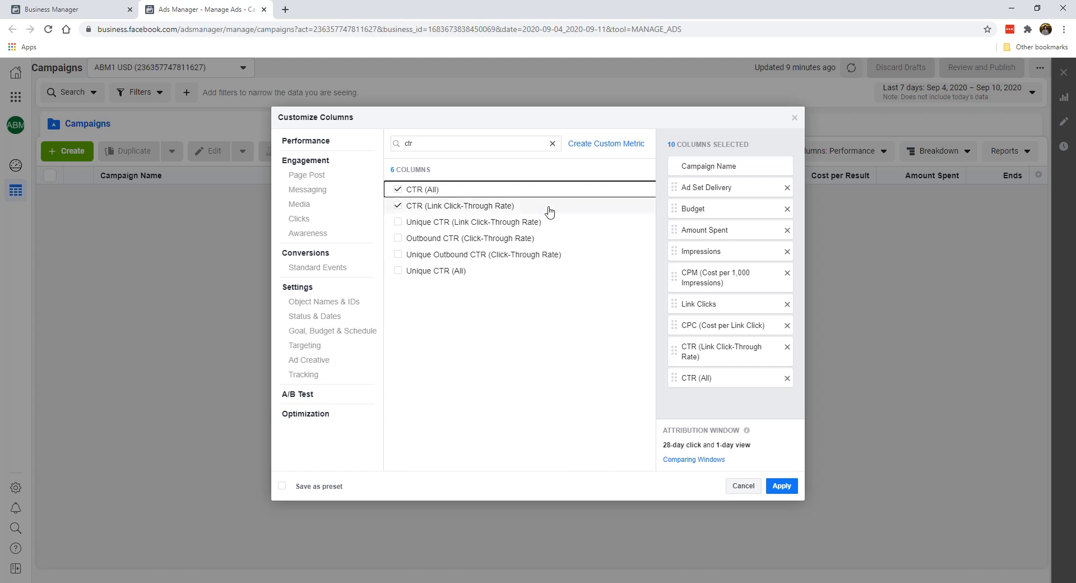
Find the lead metrics and add the Leads total and Cost per Lead as columns
drag(435, 146, 376, 154)
key(BackSpace)
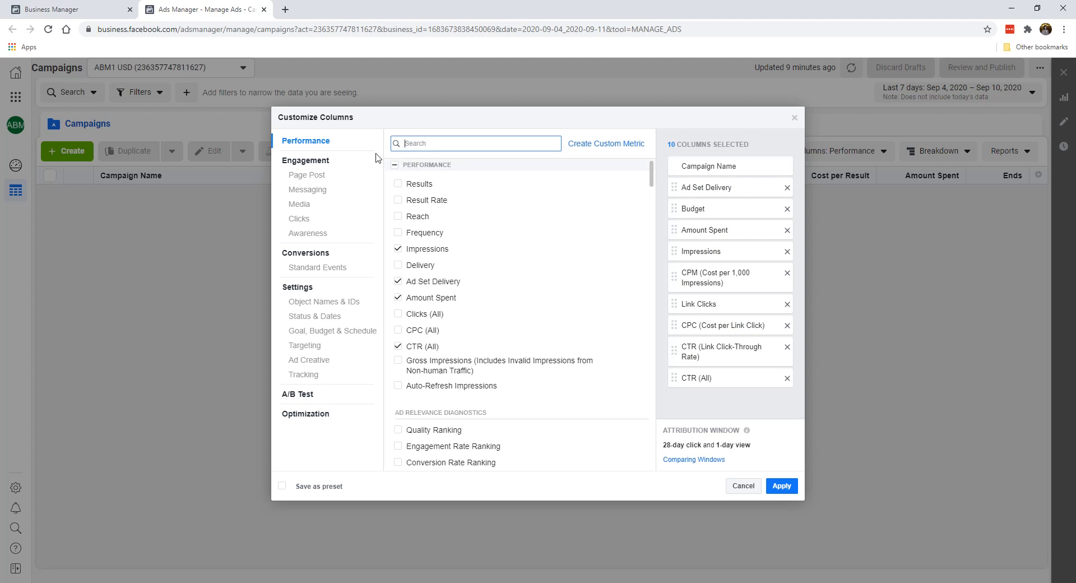
text(lead)
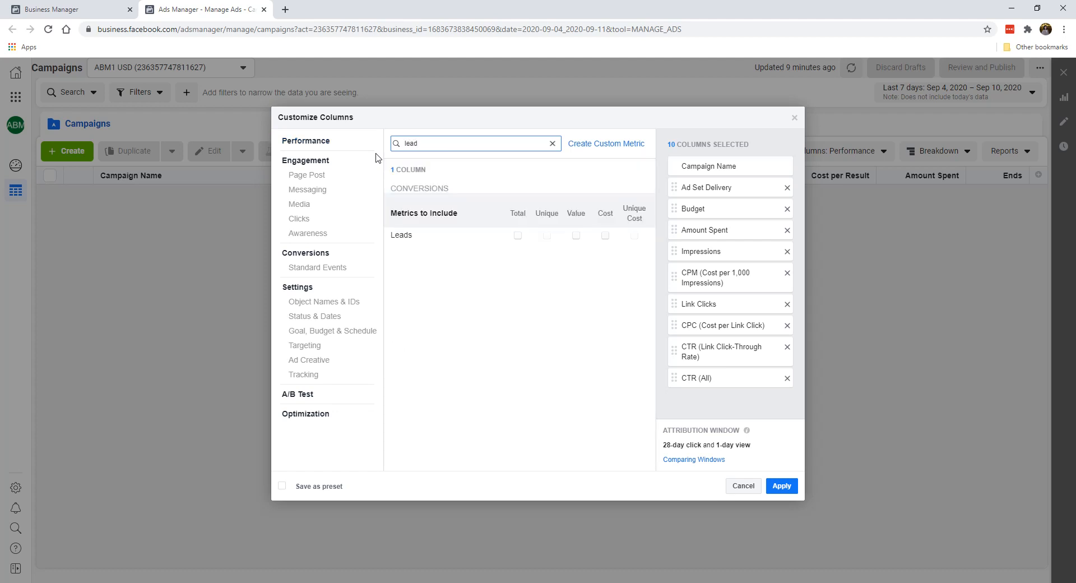
click(517, 236)
click(605, 236)
scroll(707, 268, down, 2)
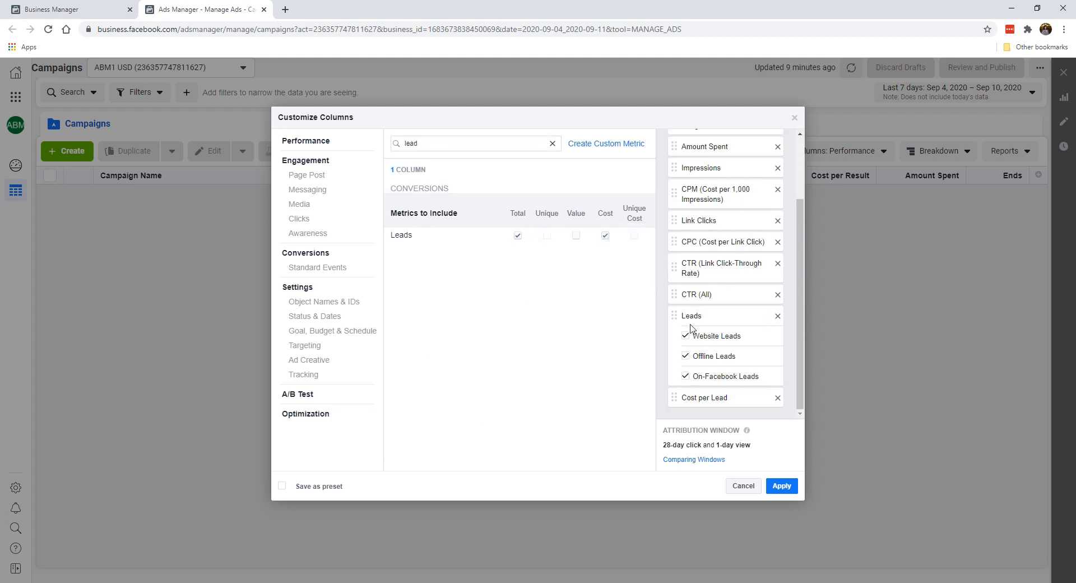
Exclude the Website Leads, Offline Leads and On-Facebook Leads sub-columns from the Leads column
click(684, 355)
click(686, 336)
click(685, 375)
Review the full list of selected columns from Campaign Name down to Cost per Lead
scroll(727, 311, up, 2)
scroll(731, 300, down, 2)
scroll(728, 328, up, 3)
scroll(720, 277, down, 3)
scroll(723, 252, up, 3)
scroll(729, 235, down, 3)
scroll(726, 260, up, 3)
scroll(716, 211, down, 3)
scroll(683, 256, up, 3)
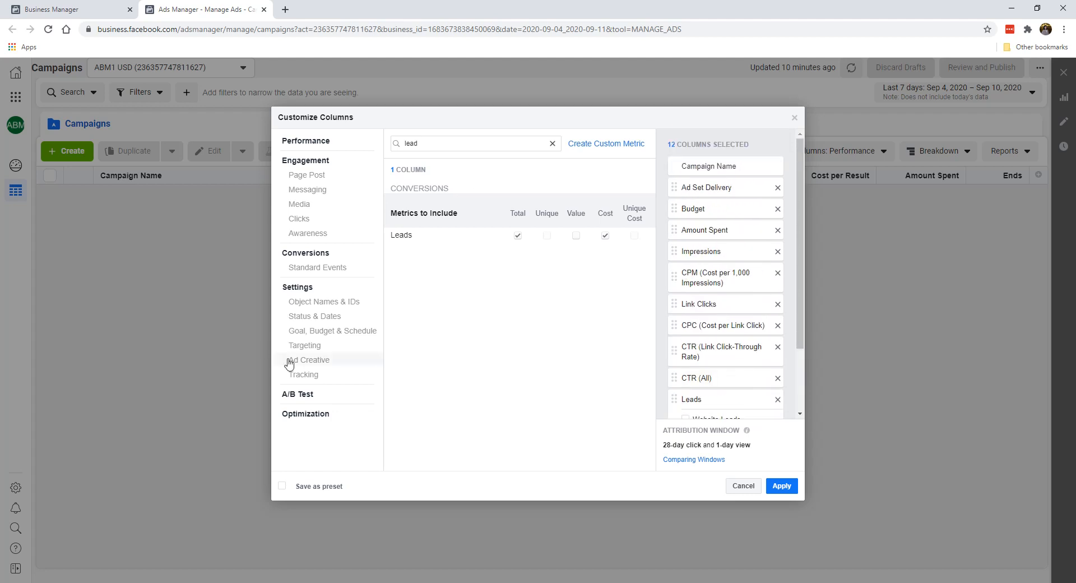
scroll(727, 230, down, 2)
Save the selected columns as a preset named Lead Gen and apply it to the campaigns table
click(331, 489)
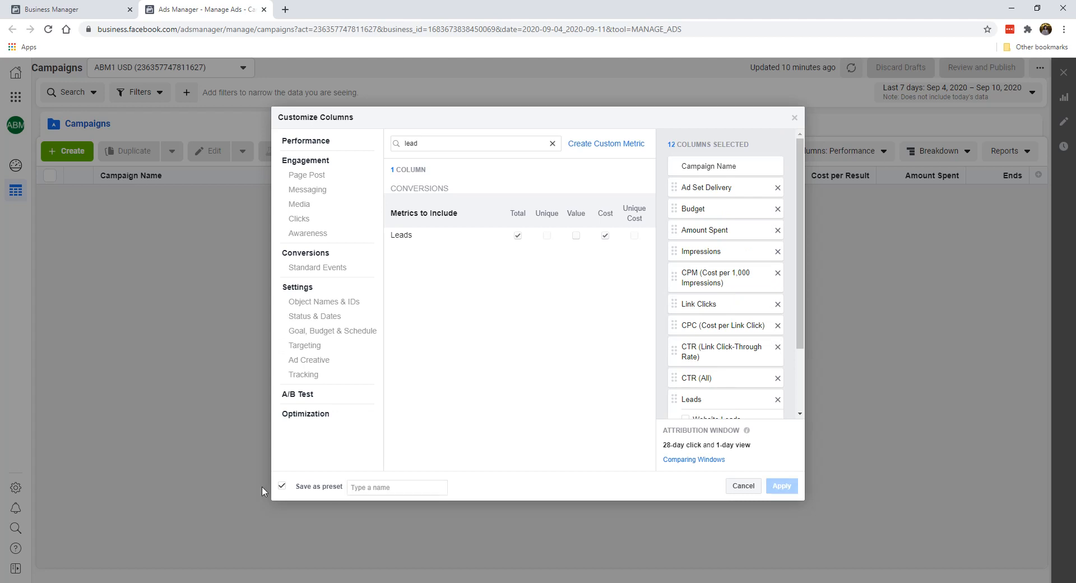
click(375, 491)
text(Lead Gen)
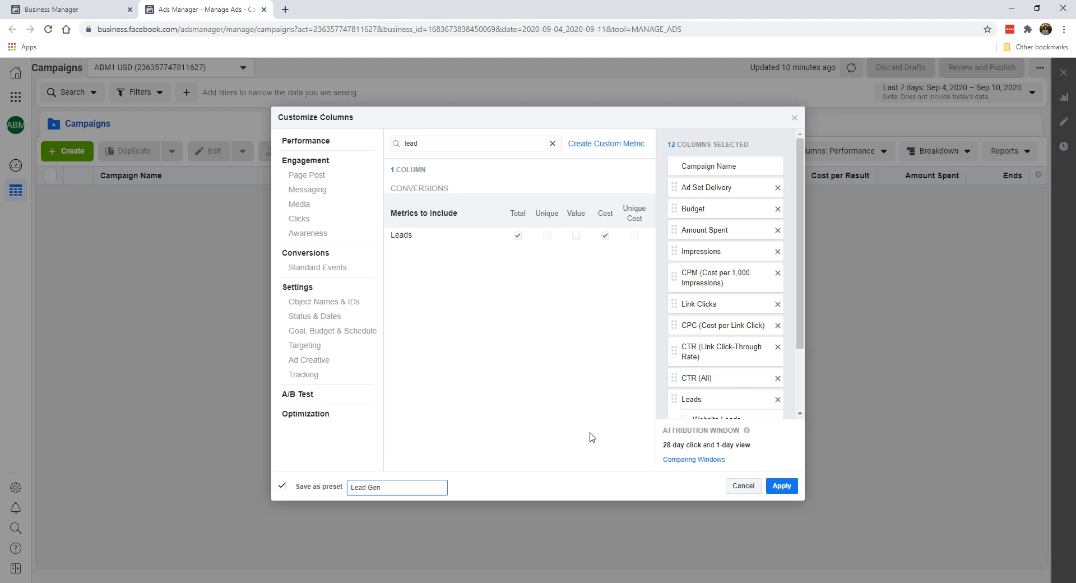
scroll(692, 377, down, 2)
click(773, 486)
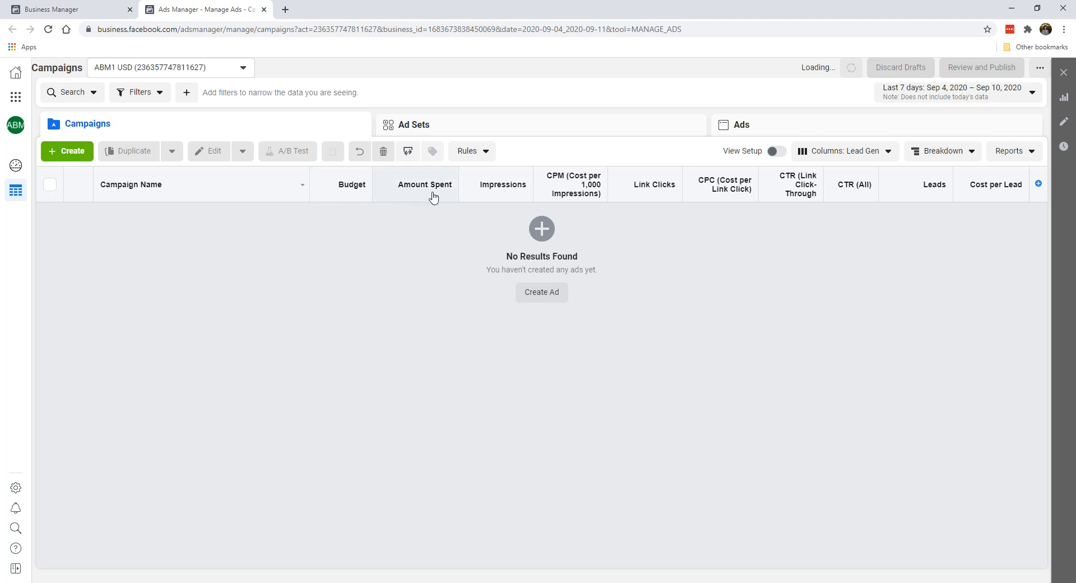
Make the Lead Gen preset the default column set and reload the page
mouse_move(577, 180)
mouse_move(797, 197)
click(861, 154)
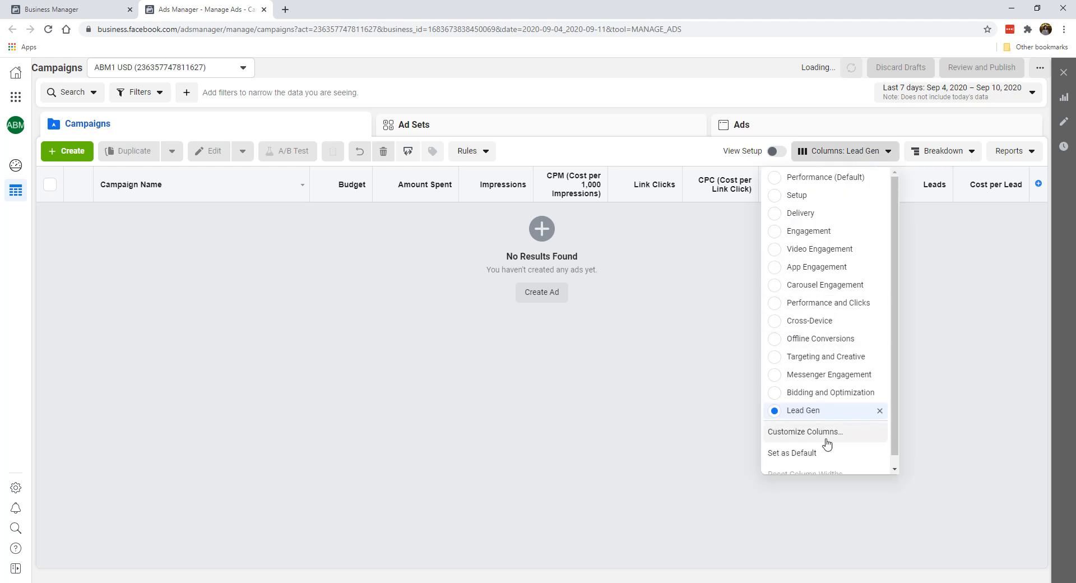
scroll(827, 443, down, 1)
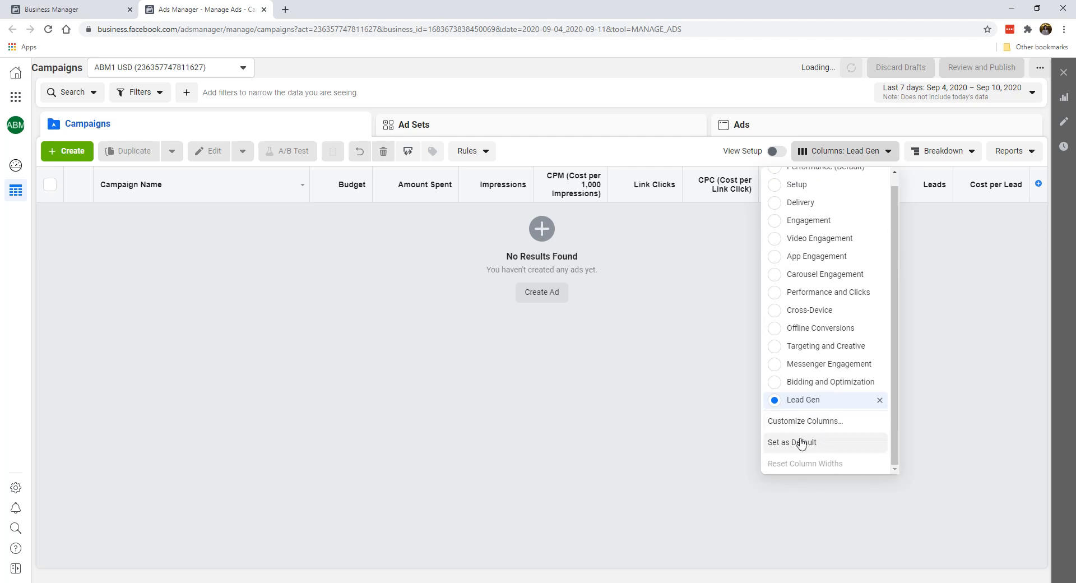
click(804, 448)
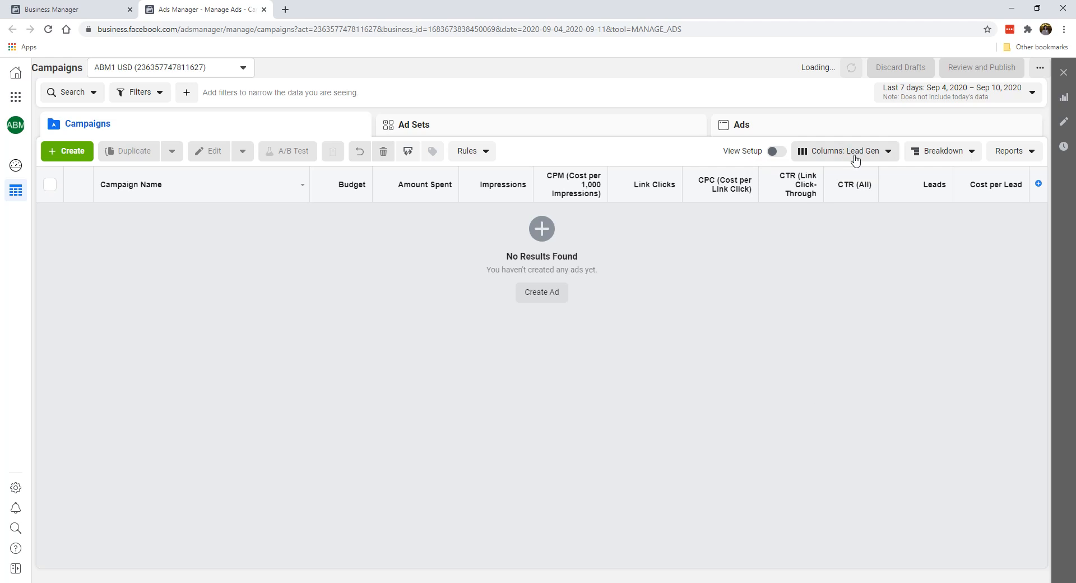
click(48, 29)
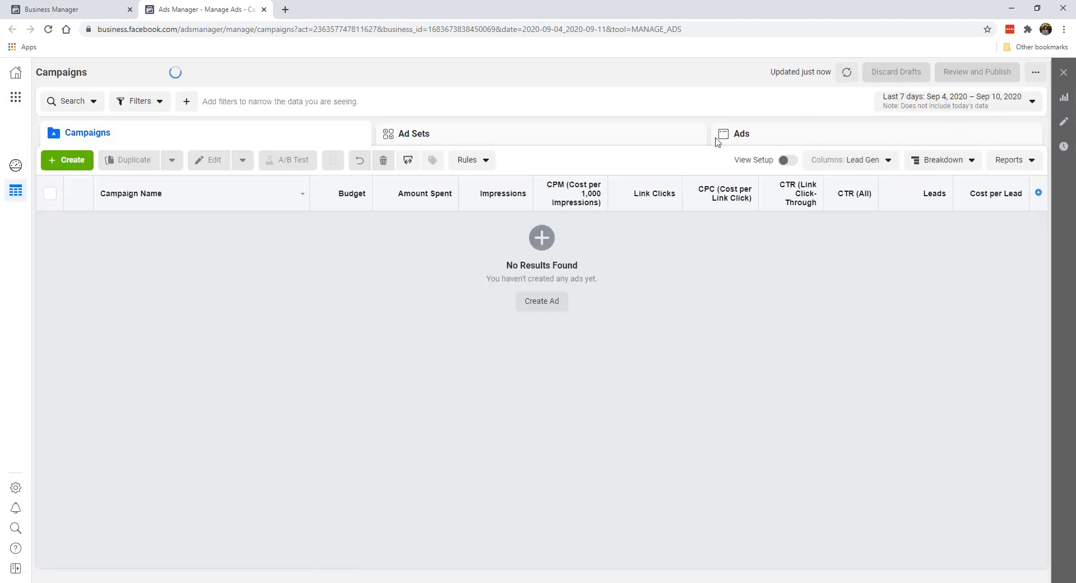
Switch the campaigns table to the Performance column preset and back to Lead Gen
click(879, 160)
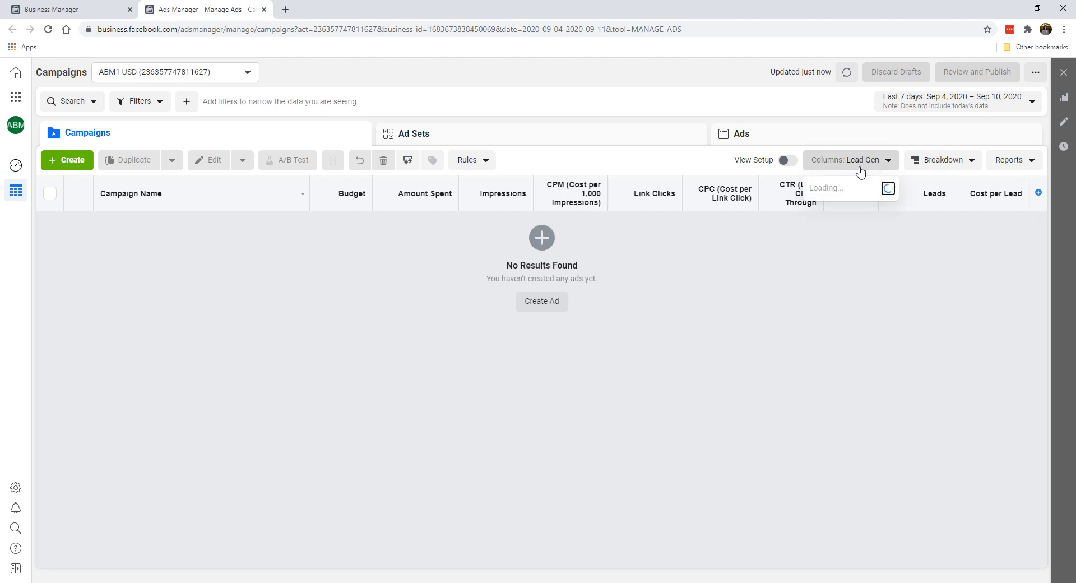
click(857, 164)
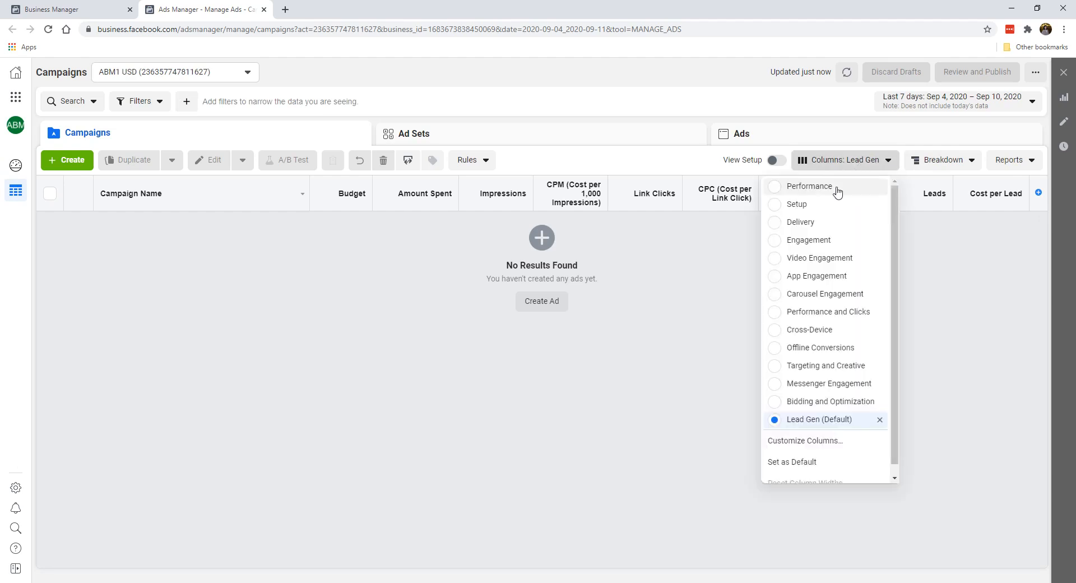
click(837, 192)
click(840, 161)
scroll(824, 314, down, 1)
click(812, 409)
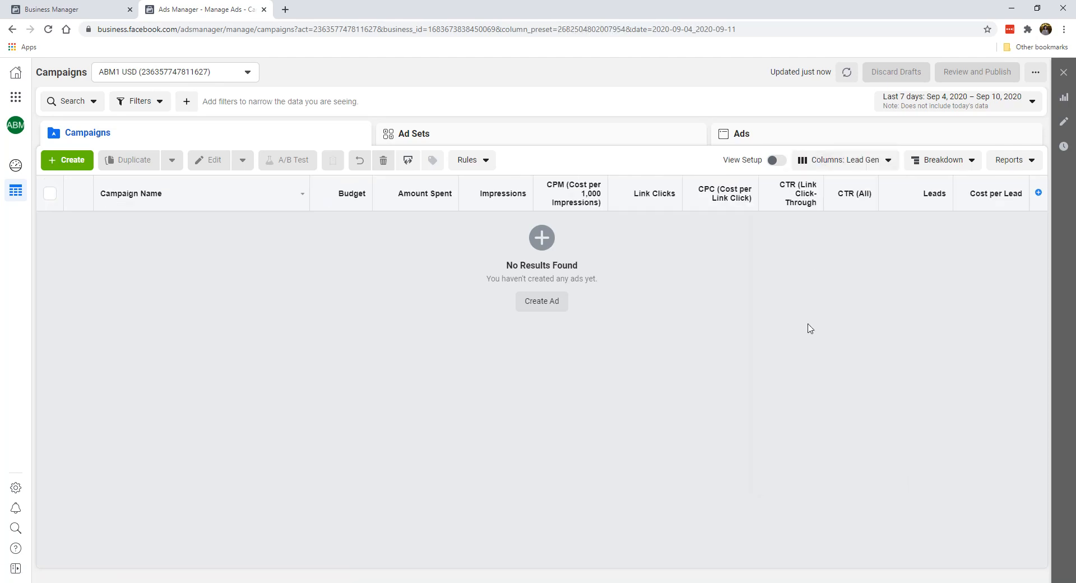
Reopen the column customization for the Lead Gen preset, review its selected columns and close it without changes
click(844, 166)
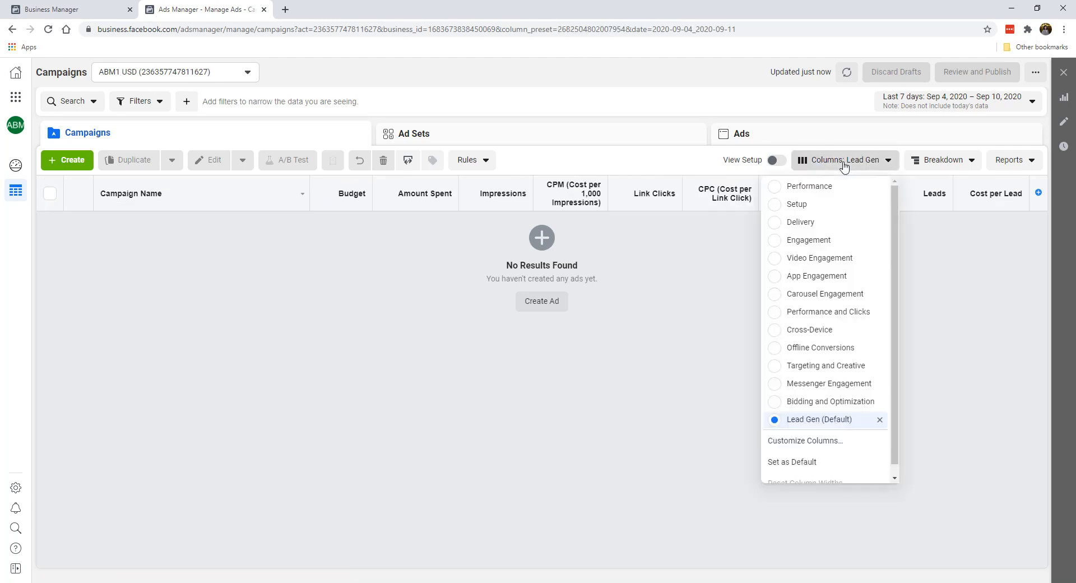
scroll(829, 325, down, 1)
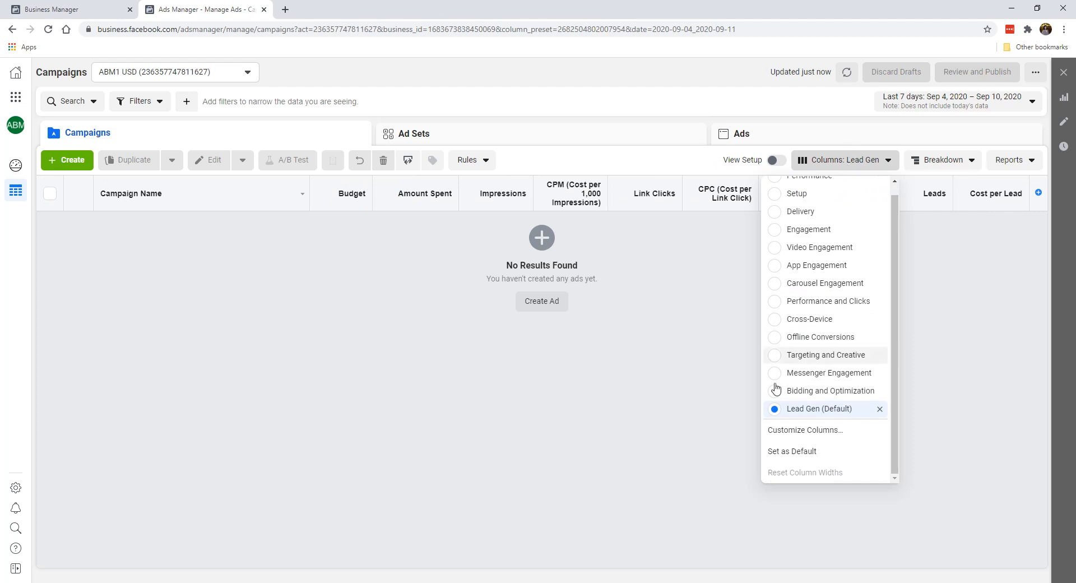
click(787, 431)
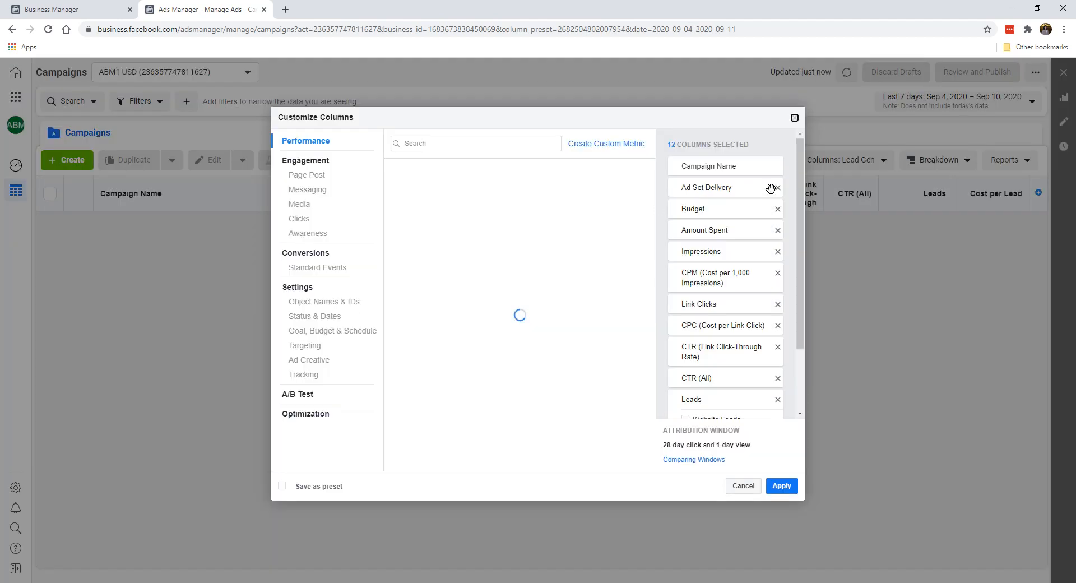
scroll(717, 272, down, 1)
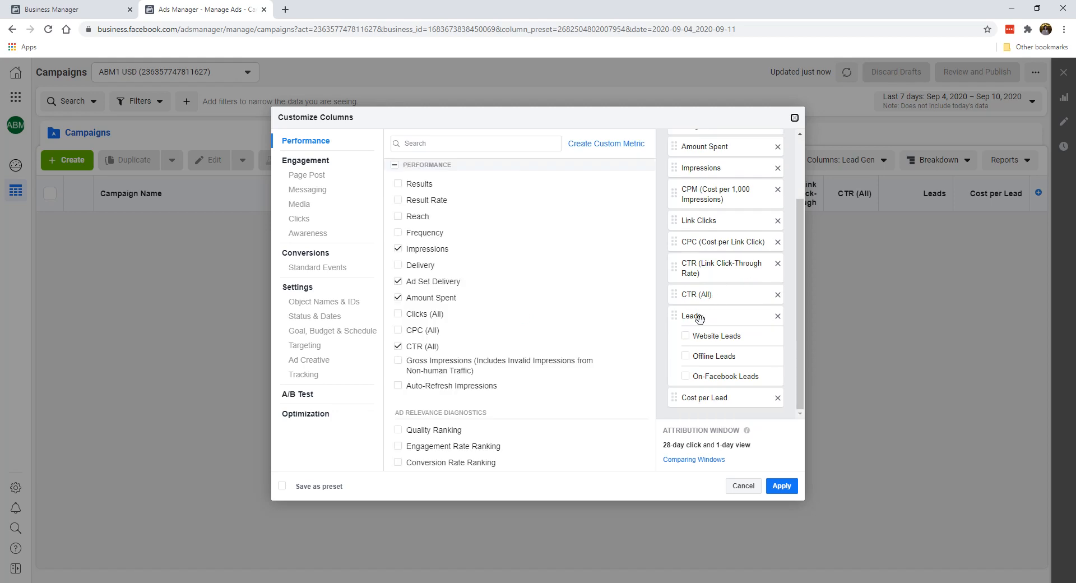
scroll(708, 218, up, 1)
scroll(731, 418, down, 1)
click(794, 117)
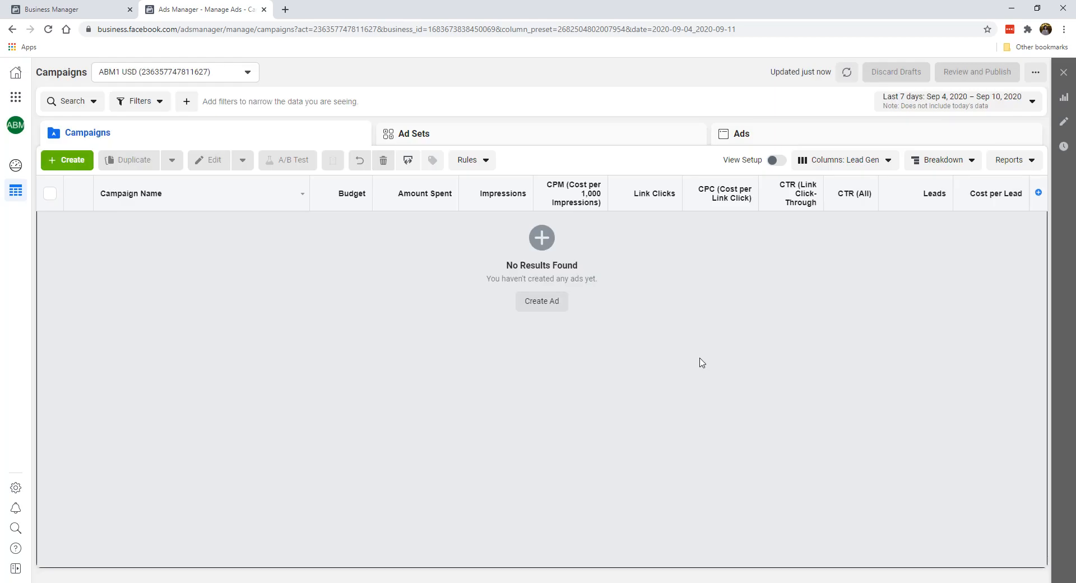